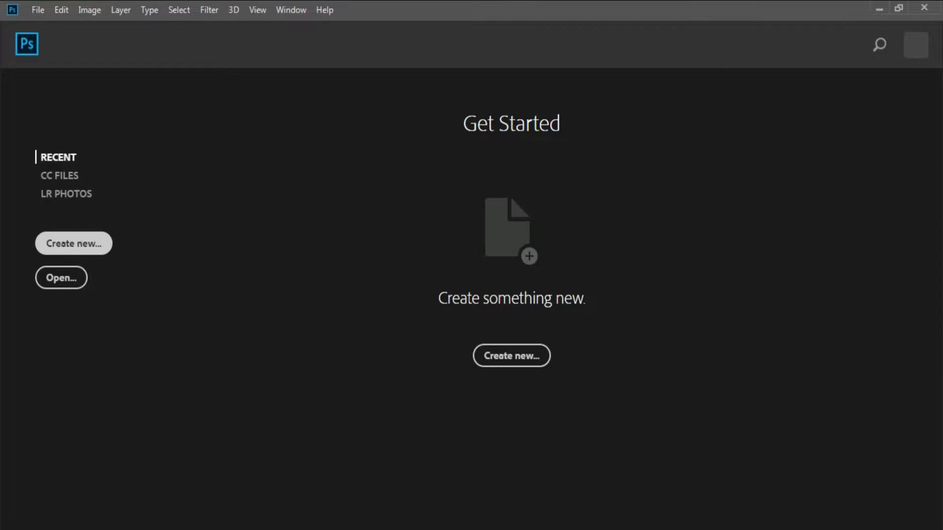
Step: Create a blank 1920 x 1080 px RGB document at 300 pixels/inch with a white background
{"action": "left_click", "coordinate": [73, 243]}
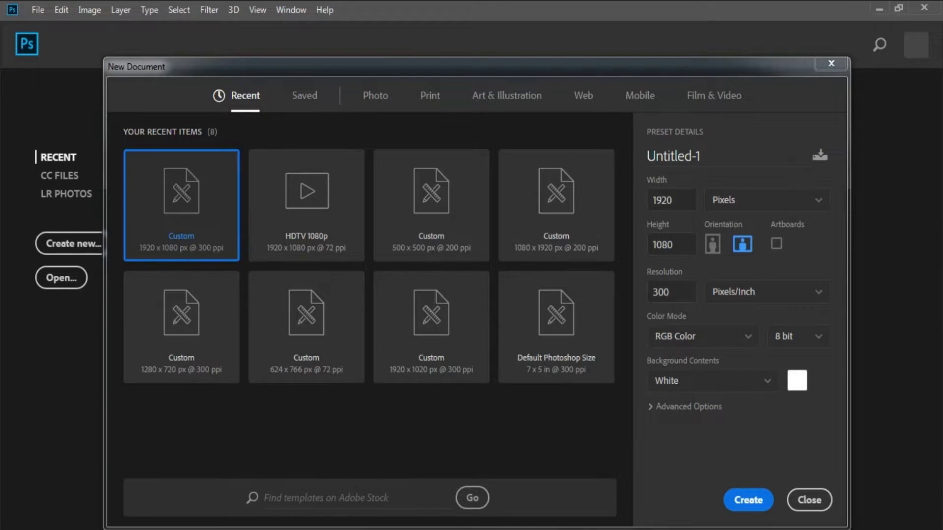
{"action": "left_click", "coordinate": [748, 500]}
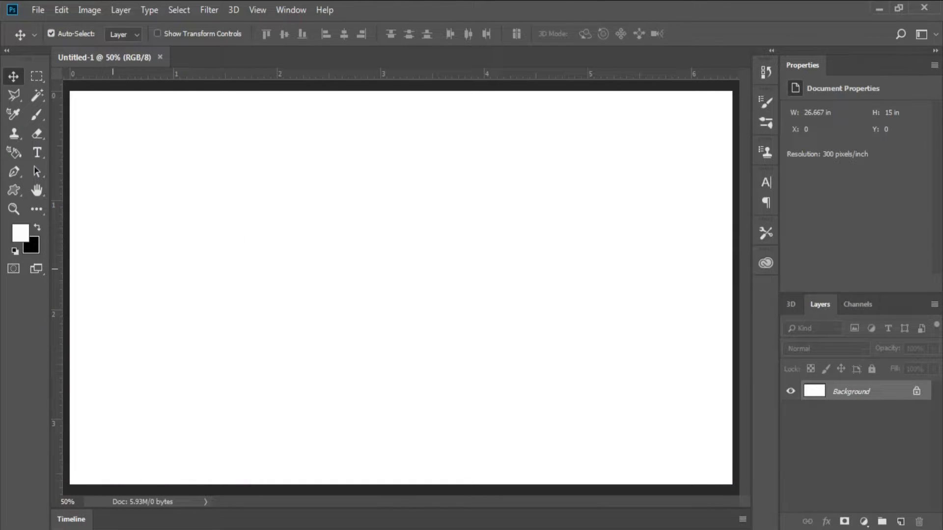
{"action": "left_click", "coordinate": [13, 209]}
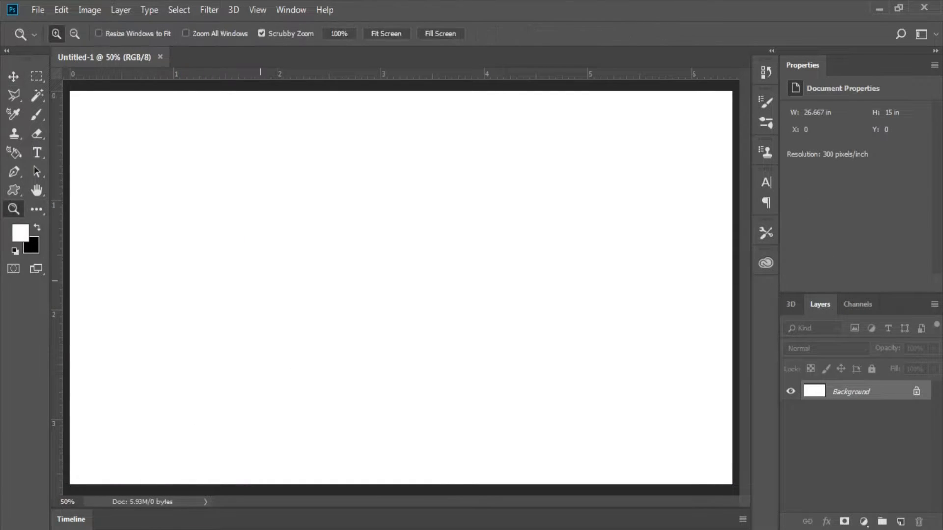
{"action": "mouse_move", "coordinate": [266, 282]}
{"action": "left_mouse_down"}
{"action": "mouse_move", "coordinate": [245, 283]}
{"action": "mouse_move", "coordinate": [255, 283]}
{"action": "left_mouse_up"}
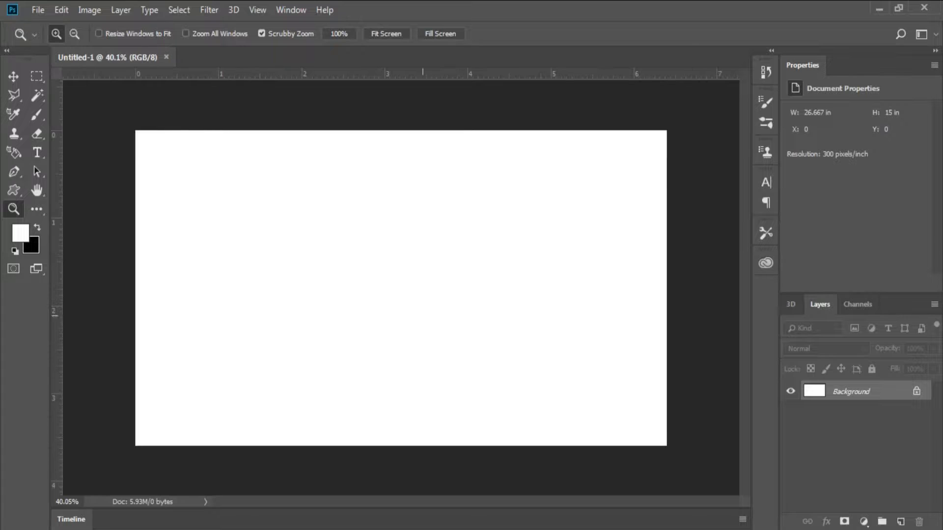
Step: Place the Shape silhouette image from the PS folder into the document at its default fitted size
{"action": "key", "text": "alt+Tab"}
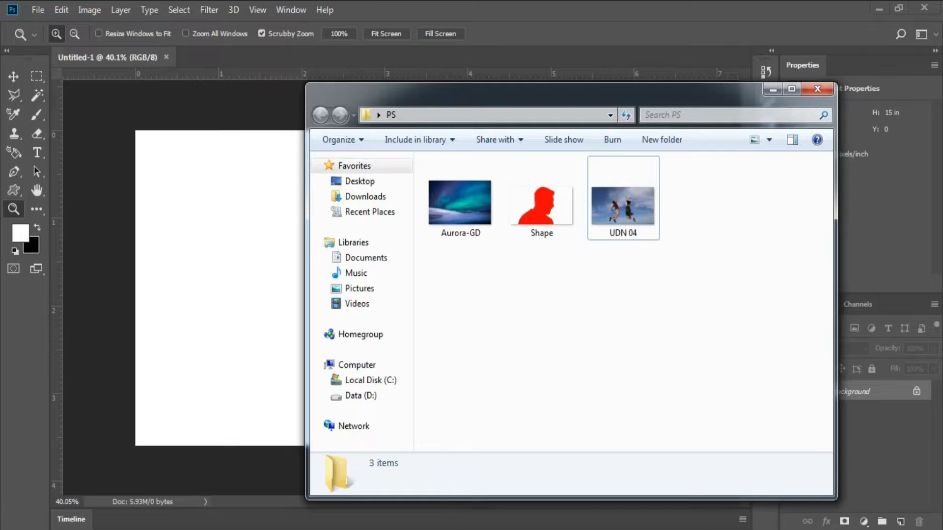
{"action": "left_click", "coordinate": [542, 205]}
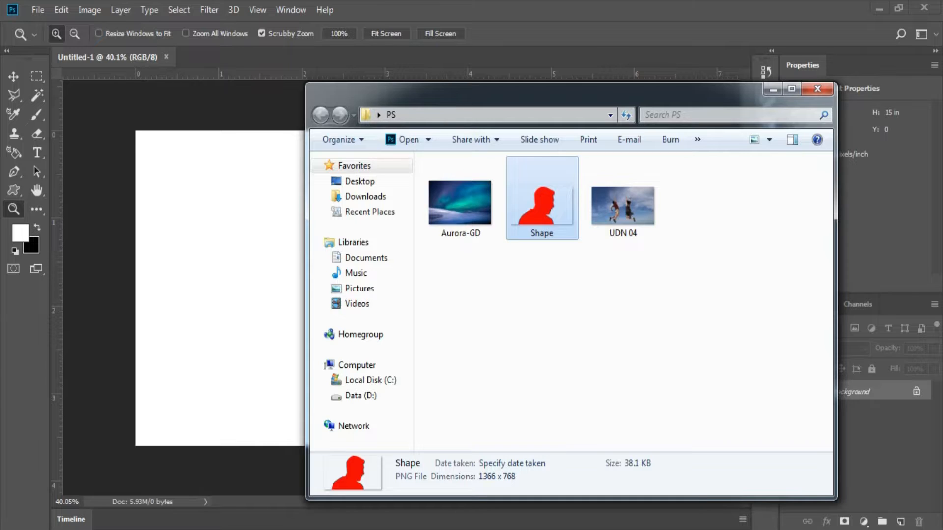
{"action": "left_click_drag", "start_coordinate": [542, 206], "coordinate": [221, 294]}
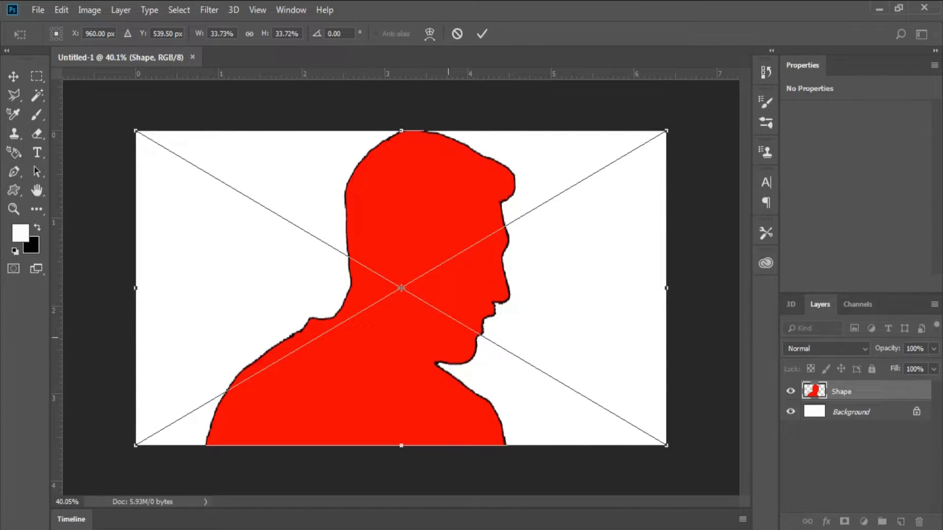
{"action": "key", "text": "Return"}
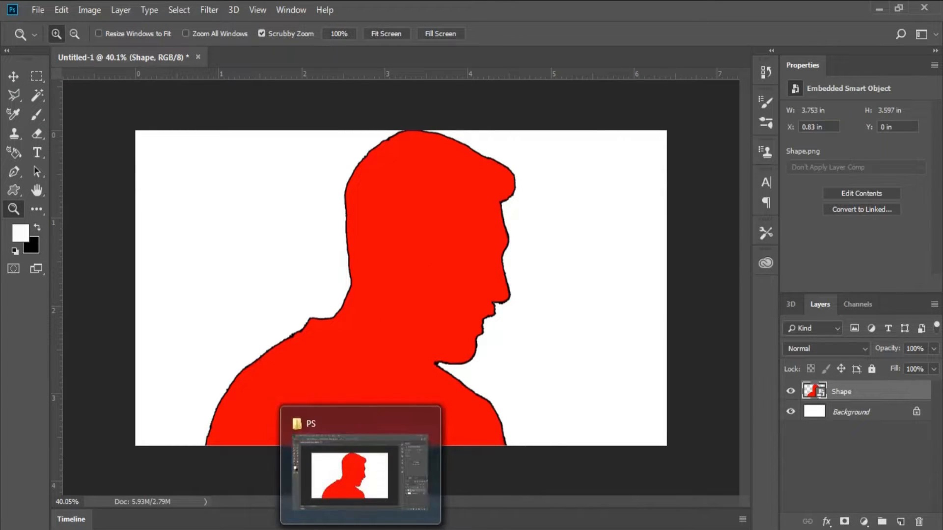
Step: Bring the Aurora-GD image from the PS folder into the document above the Shape layer
{"action": "key", "text": "alt+Tab"}
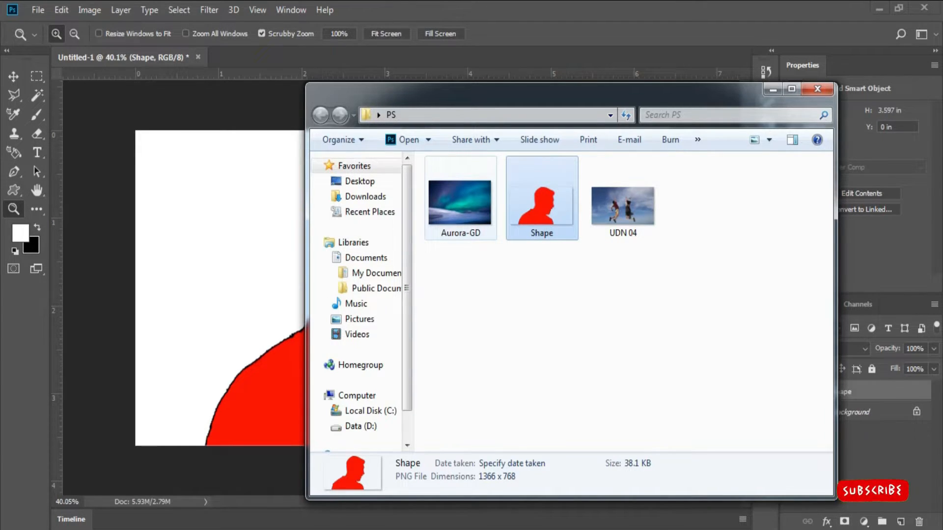
{"action": "left_click_drag", "start_coordinate": [459, 203], "coordinate": [221, 275]}
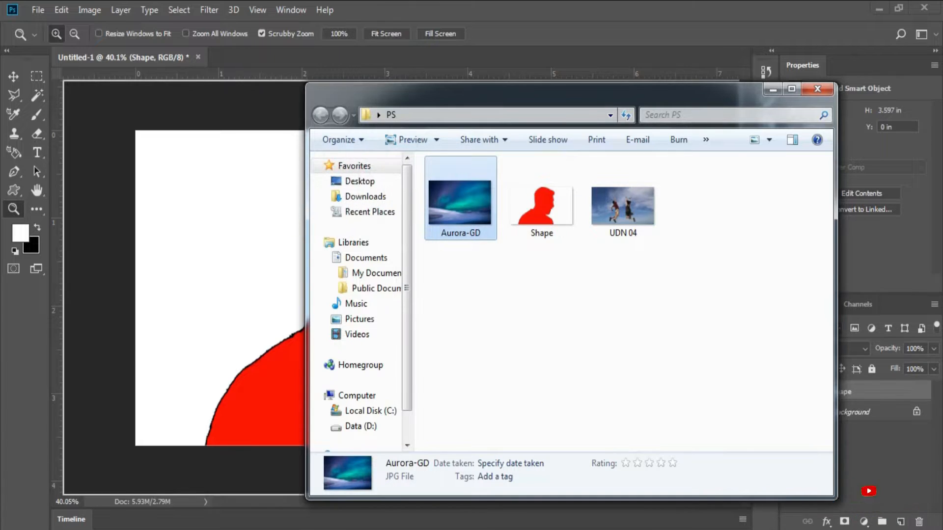
{"action": "left_click_drag", "start_coordinate": [304, 218], "coordinate": [255, 219]}
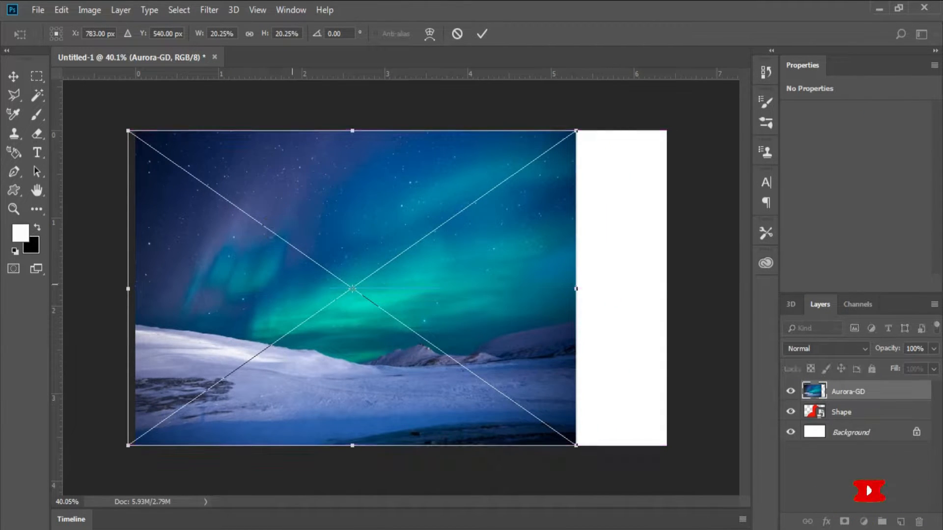
Step: Scale the Aurora-GD image to about 24.93% width and 21.51% height, shift it up 15 px to cover the canvas, and commit the placement
{"action": "left_click_drag", "start_coordinate": [576, 445], "coordinate": [680, 465]}
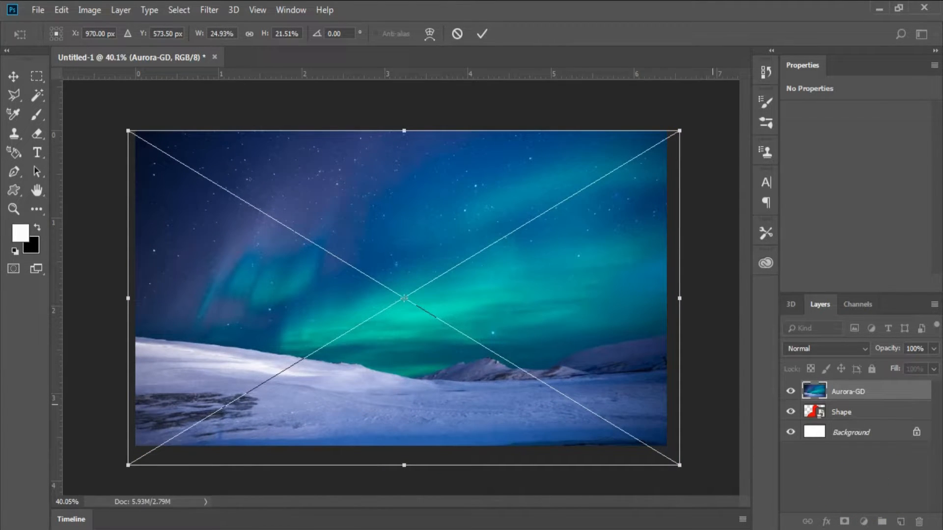
{"action": "key", "text": "Up"}
{"action": "key", "text": "Up"}
{"action": "key", "text": "Up"}
{"action": "key", "text": "Up"}
{"action": "key", "text": "Up"}
{"action": "key", "text": "Up"}
{"action": "key", "text": "Up"}
{"action": "key", "text": "Up"}
{"action": "key", "text": "Up"}
{"action": "key", "text": "Up"}
{"action": "key", "text": "Up"}
{"action": "key", "text": "Up"}
{"action": "key", "text": "Up"}
{"action": "key", "text": "Up"}
{"action": "key", "text": "Up"}
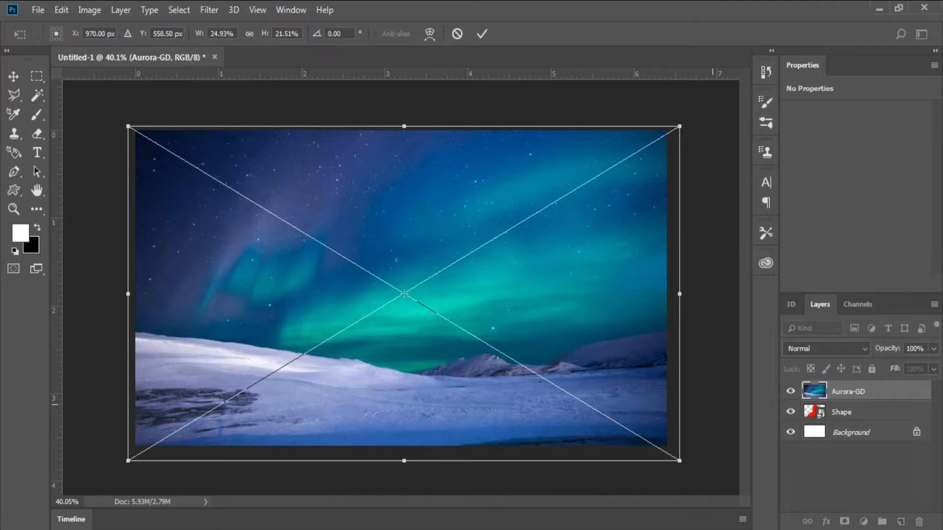
{"action": "key", "text": "Return"}
{"action": "key", "text": "z"}
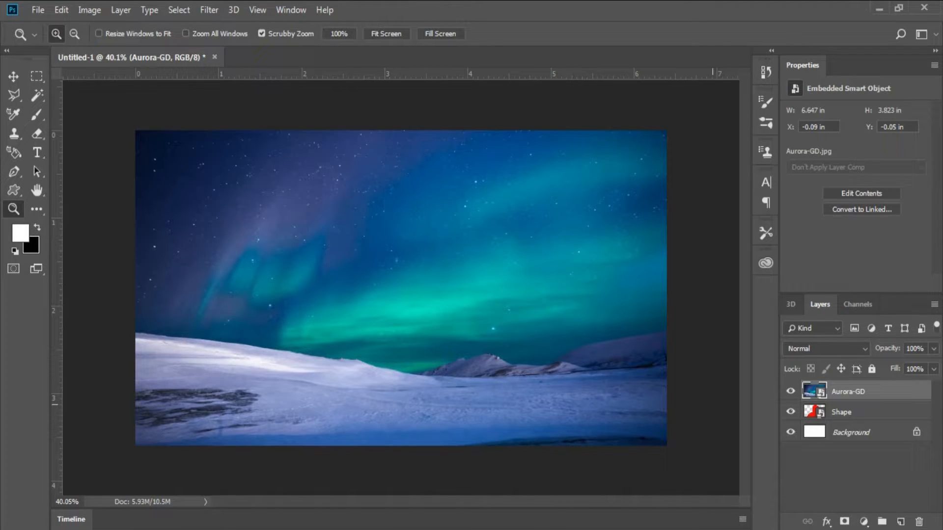
Step: Create a clipping mask that clips the Aurora-GD layer to the Shape silhouette
{"action": "left_click", "coordinate": [13, 76]}
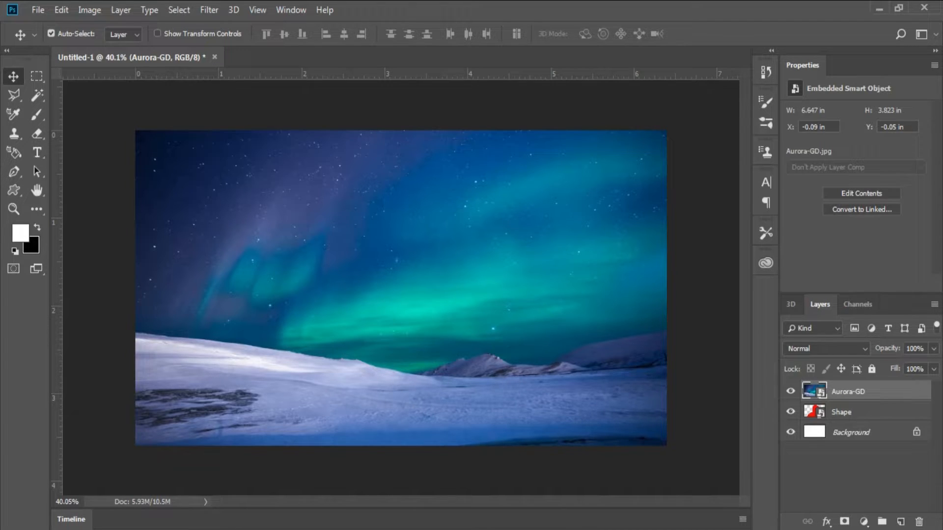
{"action": "right_click", "coordinate": [870, 391]}
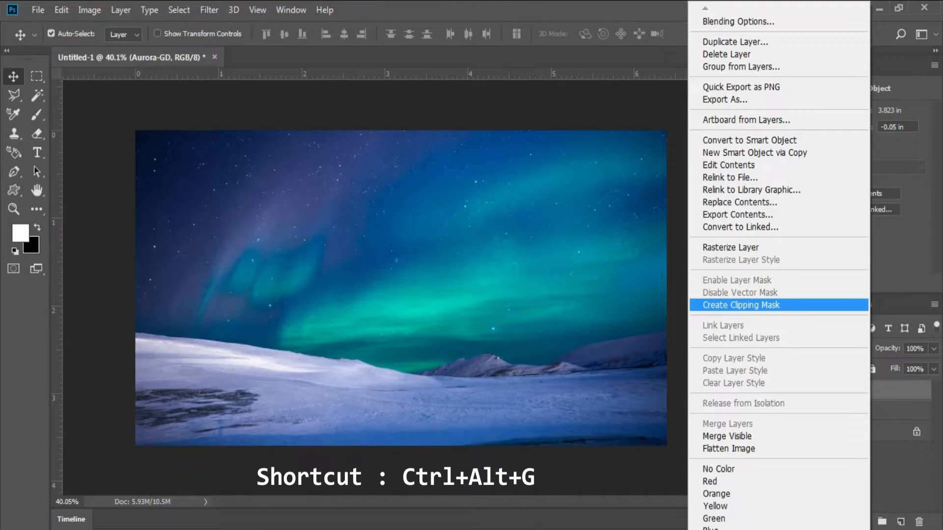
{"action": "left_click", "coordinate": [741, 305]}
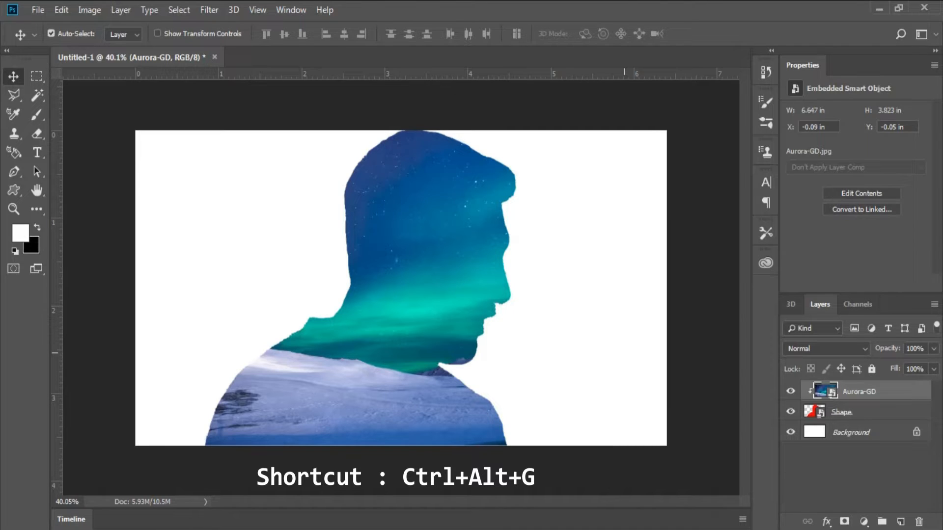
Step: Release the clipping mask on the Aurora-GD layer and reapply it
{"action": "key", "text": "ctrl+alt+g"}
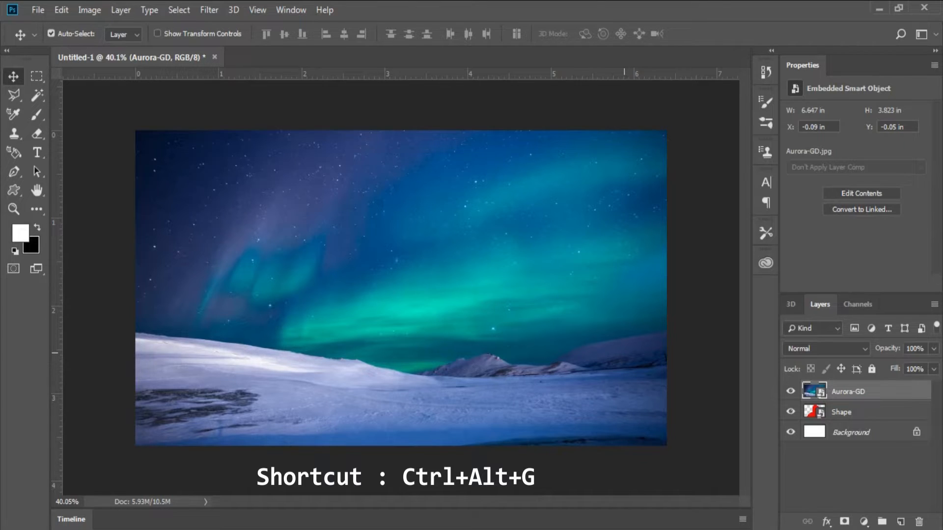
{"action": "key", "text": "ctrl"}
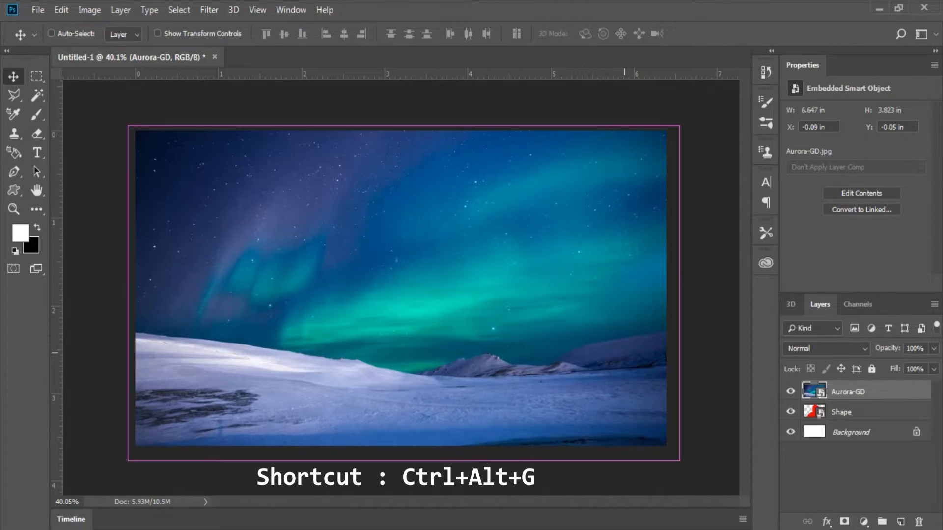
{"action": "key", "text": "ctrl+alt+g"}
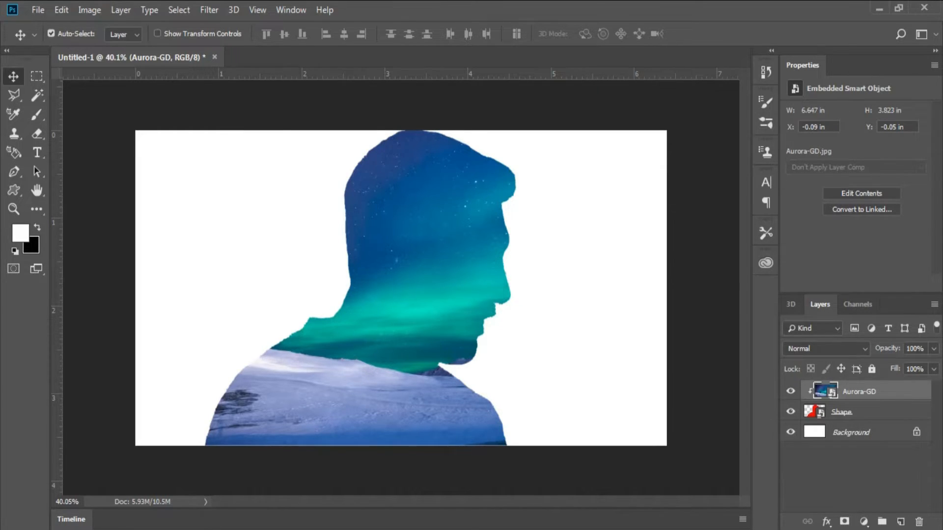
Step: Delete the Aurora-GD and Shape layers, leaving only the Background layer
{"action": "key", "text": "Delete"}
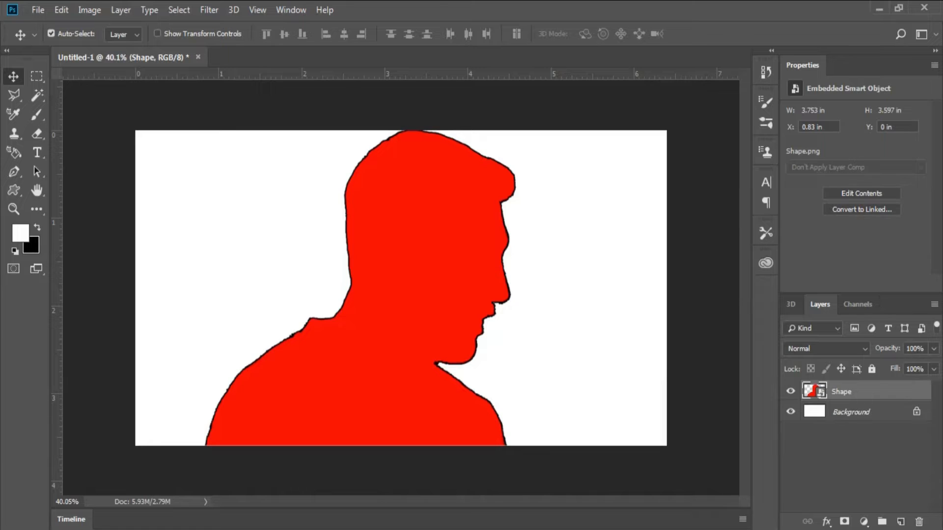
{"action": "key", "text": "Delete"}
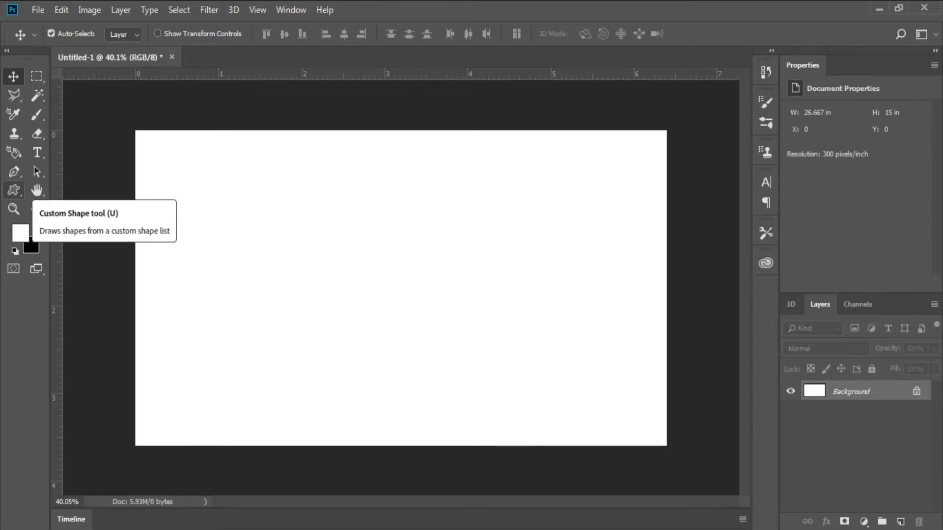
Step: Draw a custom shape with four inward-curving sides, about 1400 x 717 px, on the canvas
{"action": "left_click", "coordinate": [14, 190]}
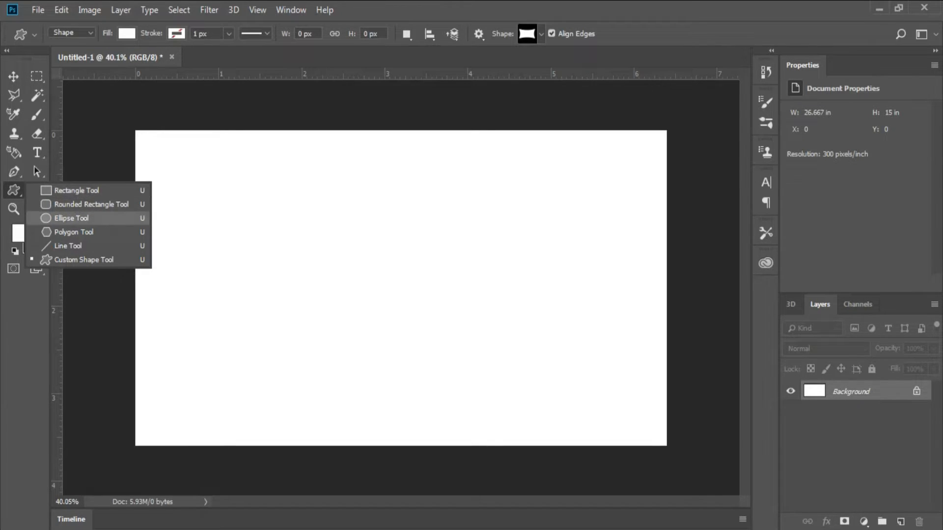
{"action": "left_click", "coordinate": [84, 259]}
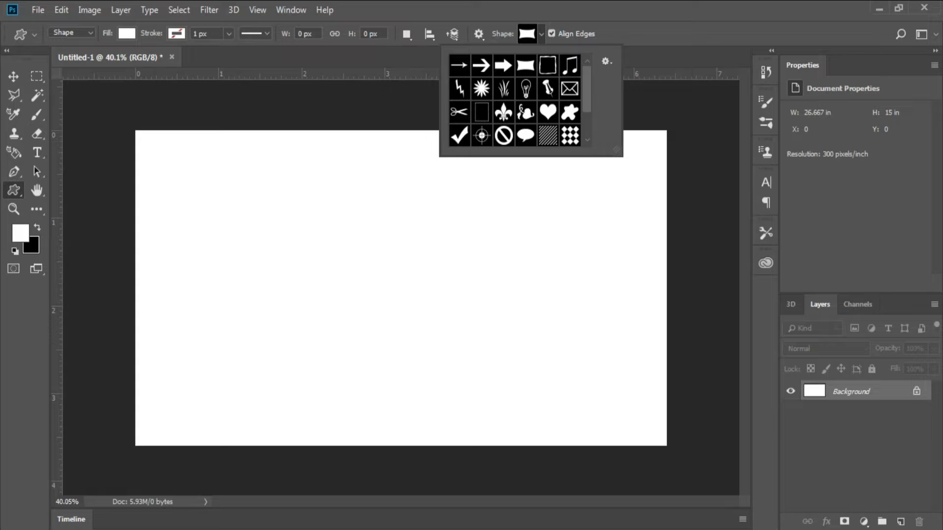
{"action": "key", "text": "Return"}
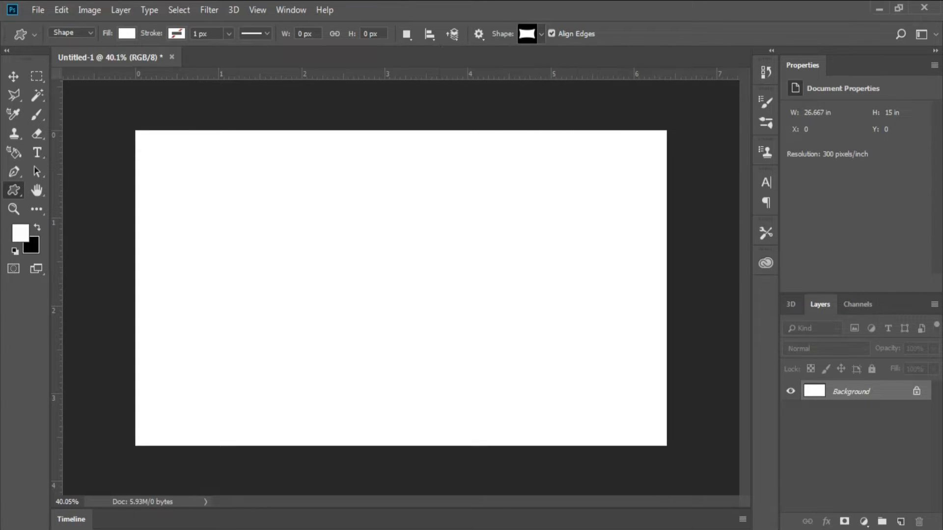
{"action": "left_click_drag", "start_coordinate": [243, 216], "coordinate": [631, 426]}
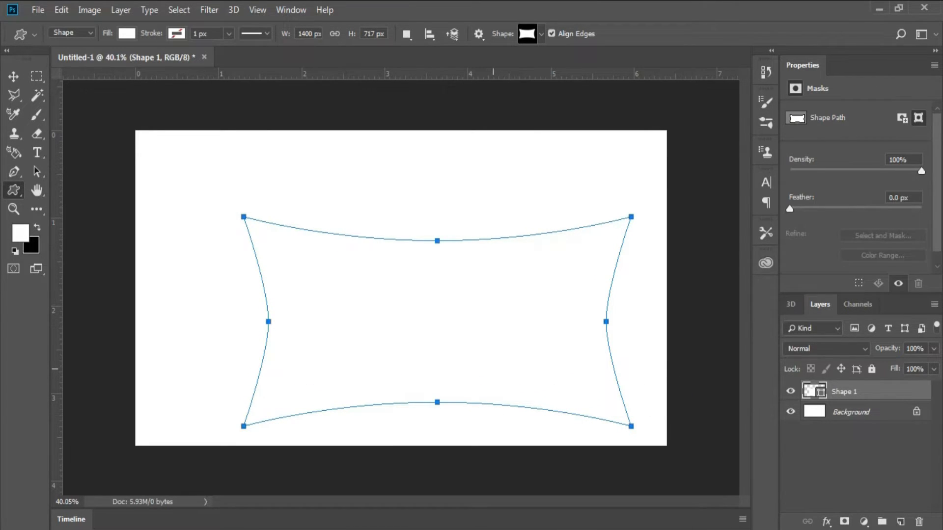
Step: Fill the custom shape with the black background colour and move it to the centre of the canvas
{"action": "key", "text": "ctrl+BackSpace"}
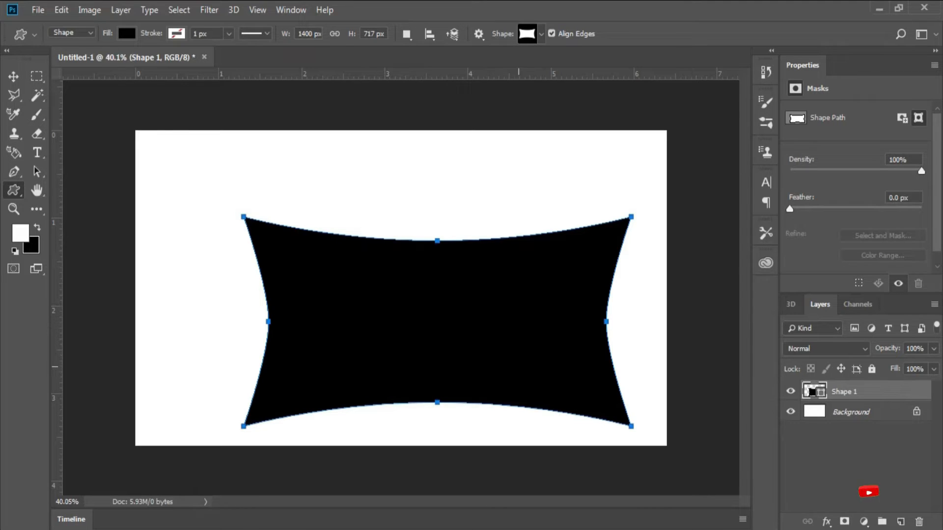
{"action": "key", "text": "v"}
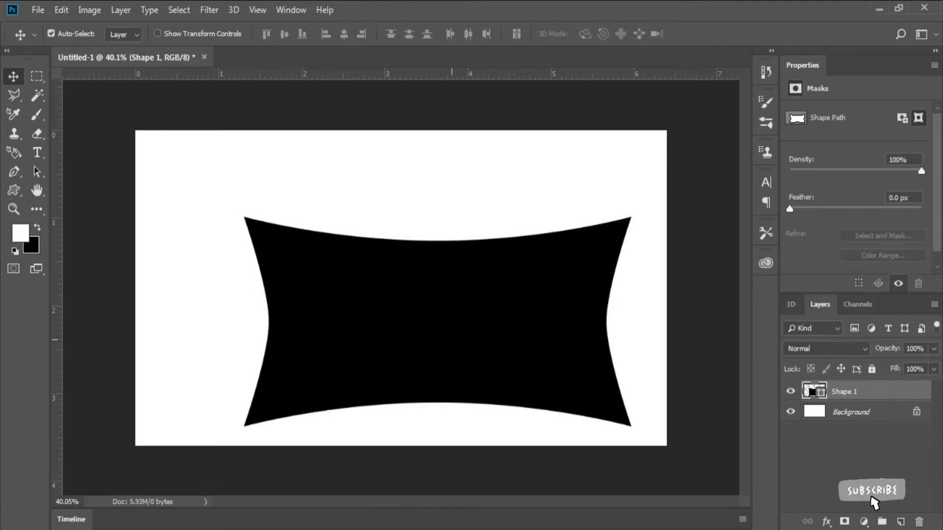
{"action": "left_click_drag", "start_coordinate": [456, 300], "coordinate": [425, 268]}
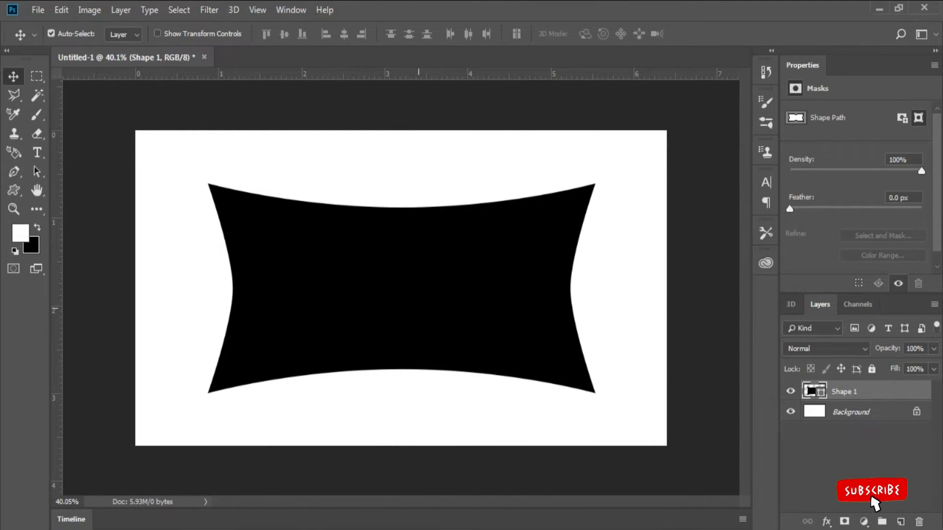
Step: Place the UDN 04 photo from the PS folder above Shape 1 and clip it to that shape with a clipping mask
{"action": "key", "text": "alt+Tab"}
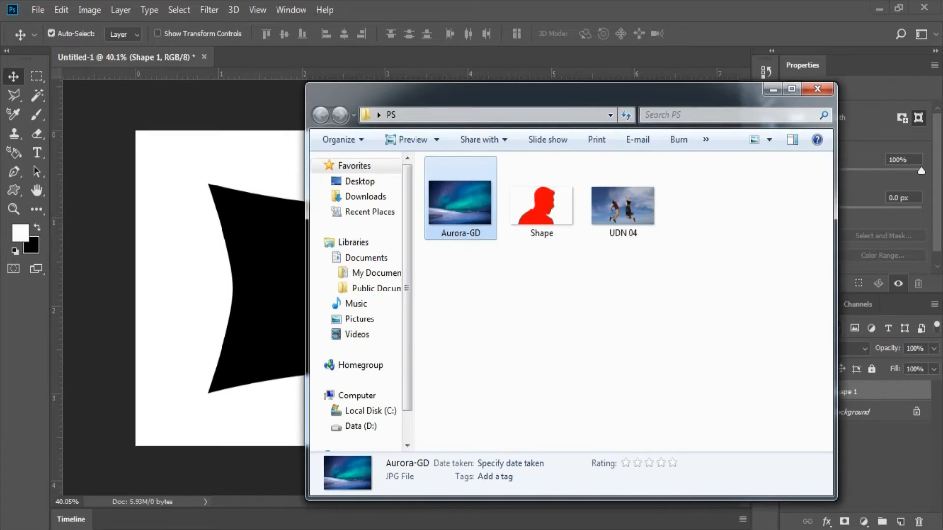
{"action": "left_click_drag", "start_coordinate": [622, 210], "coordinate": [266, 279]}
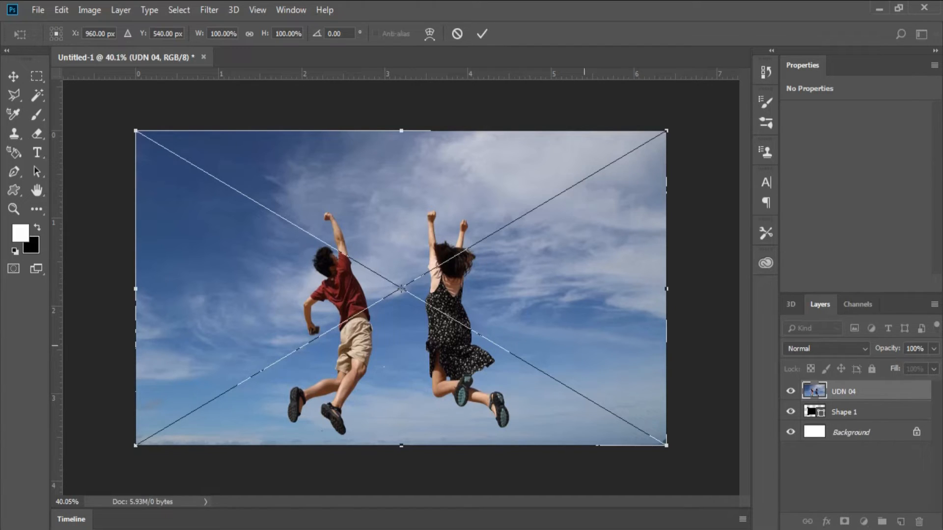
{"action": "key", "text": "Return"}
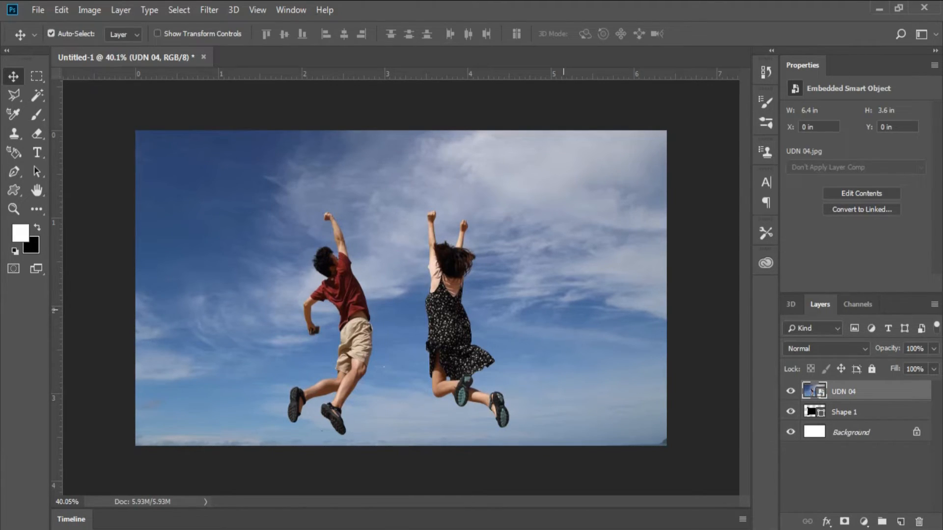
{"action": "right_click", "coordinate": [813, 392]}
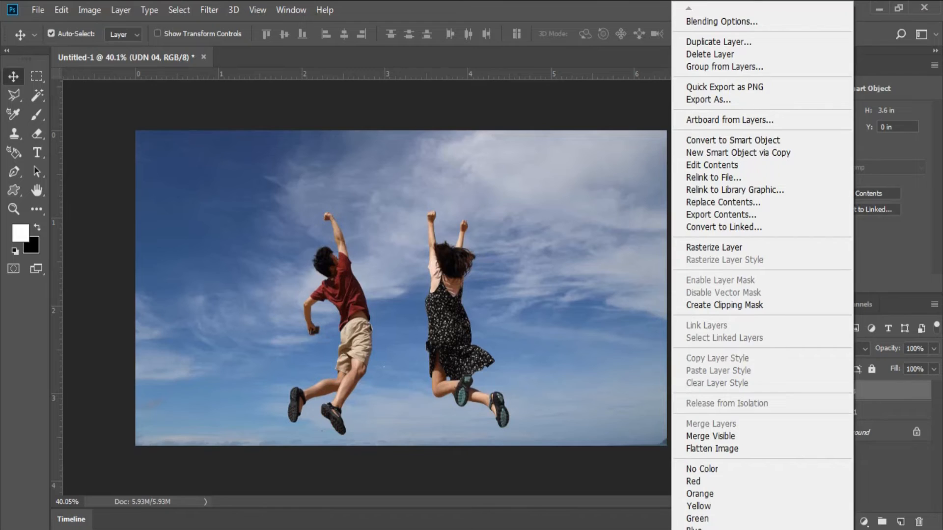
{"action": "left_click", "coordinate": [724, 305]}
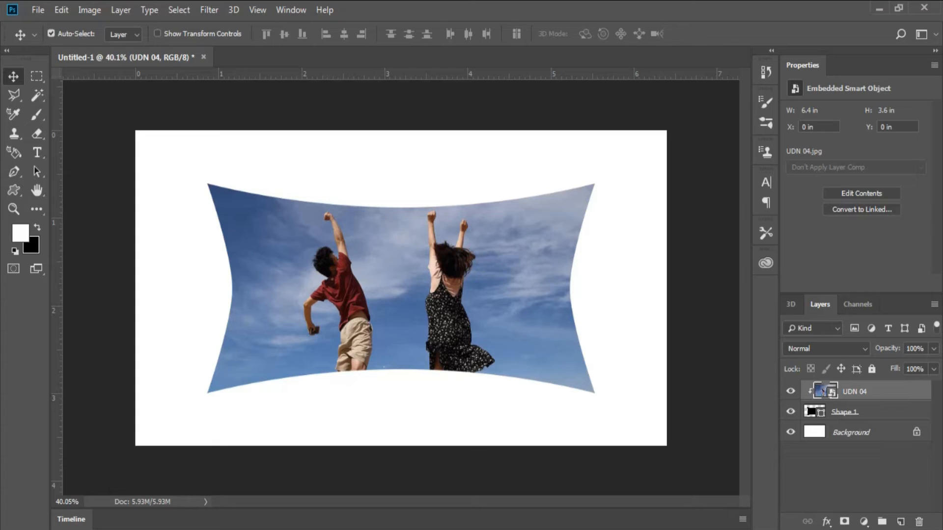
Step: Scale the clipped UDN 04 photo to about 87.66% width and 78.33% height and reposition it to fill the shape with both jumping people inside
{"action": "left_click_drag", "start_coordinate": [480, 189], "coordinate": [491, 268]}
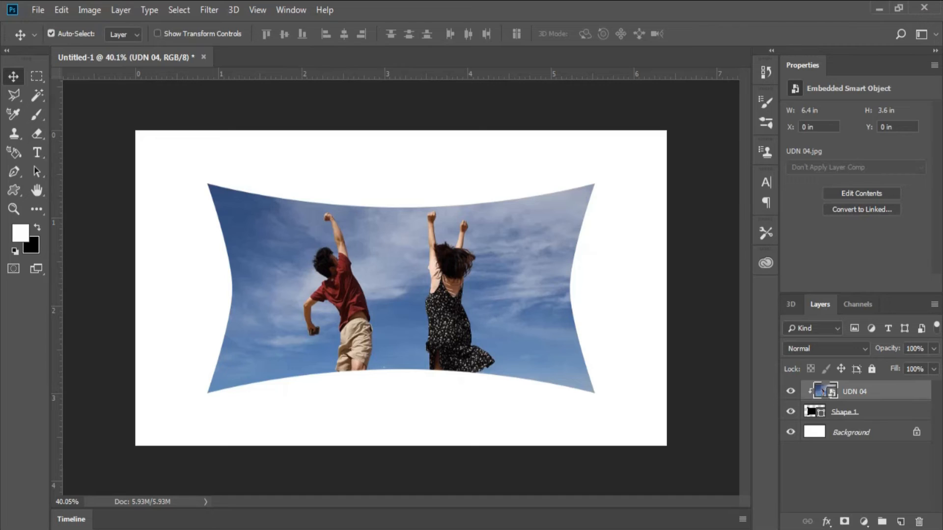
{"action": "key", "text": "ctrl+t"}
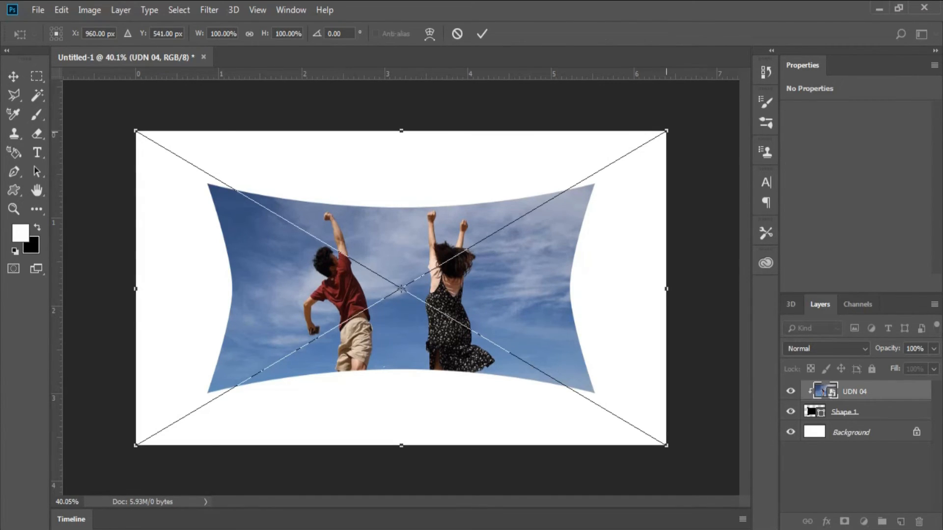
{"action": "left_click_drag", "start_coordinate": [666, 131], "coordinate": [601, 199]}
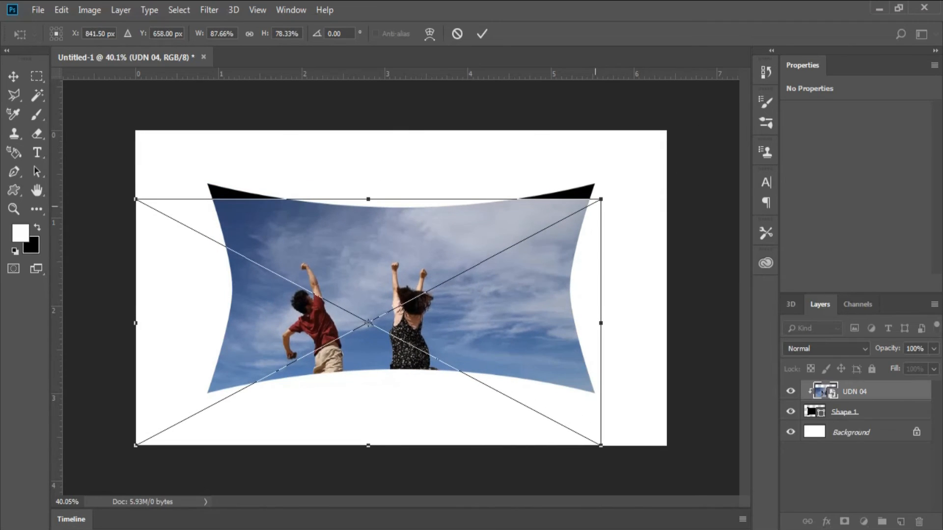
{"action": "left_click_drag", "start_coordinate": [426, 255], "coordinate": [450, 200]}
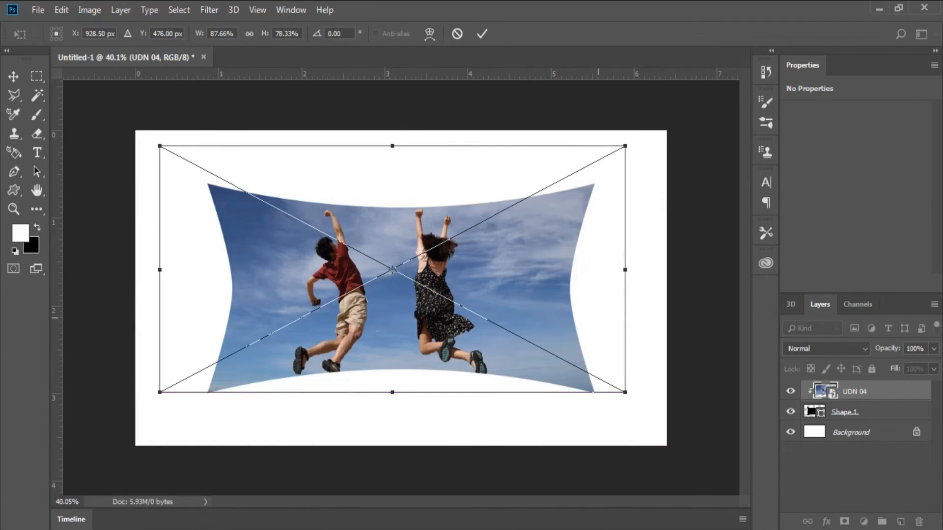
{"action": "key", "text": "Return"}
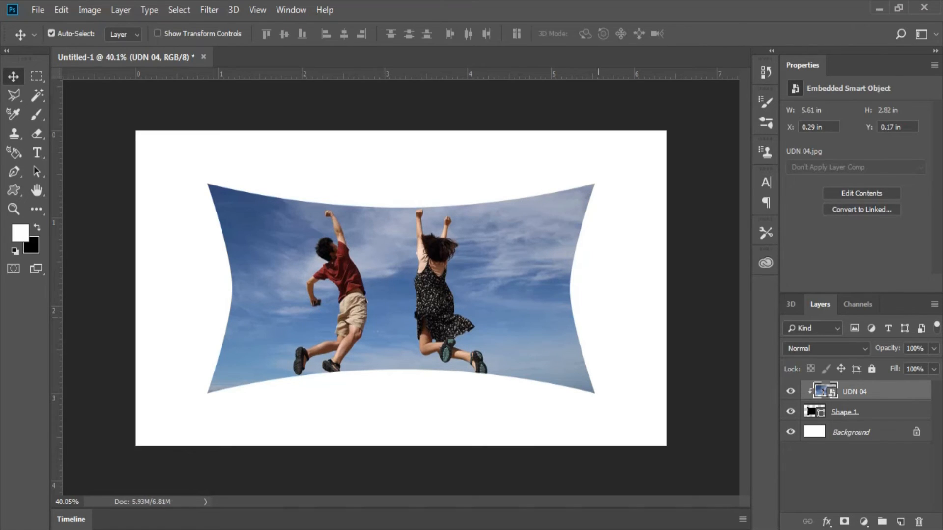